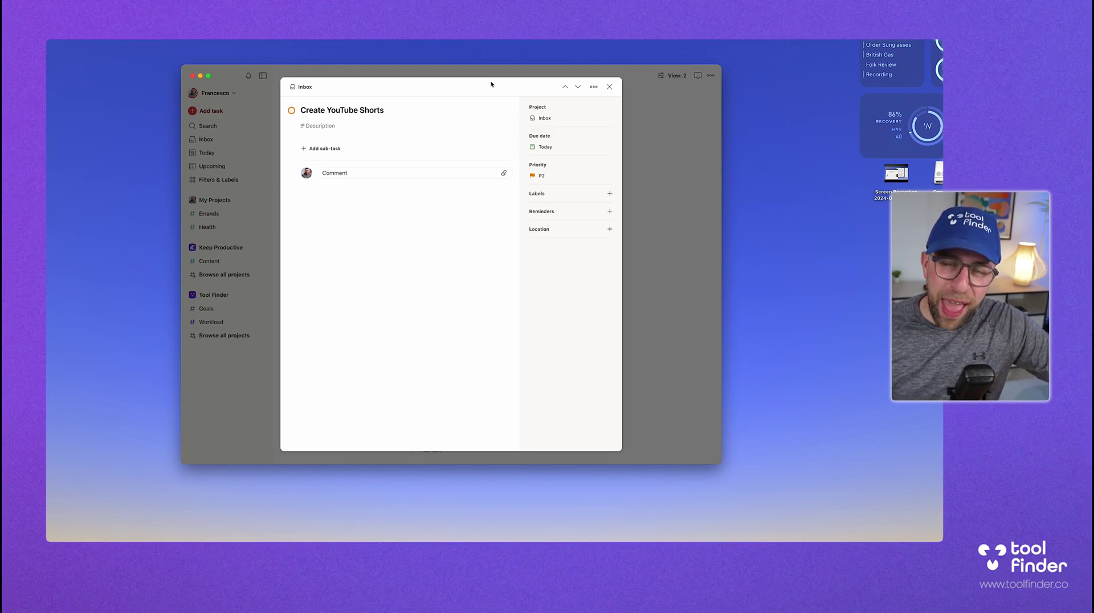
- Have the AI break 'Create YouTube Shorts' into six sub-tasks and add them
{"action": "left_click", "coordinate": [593, 86]}
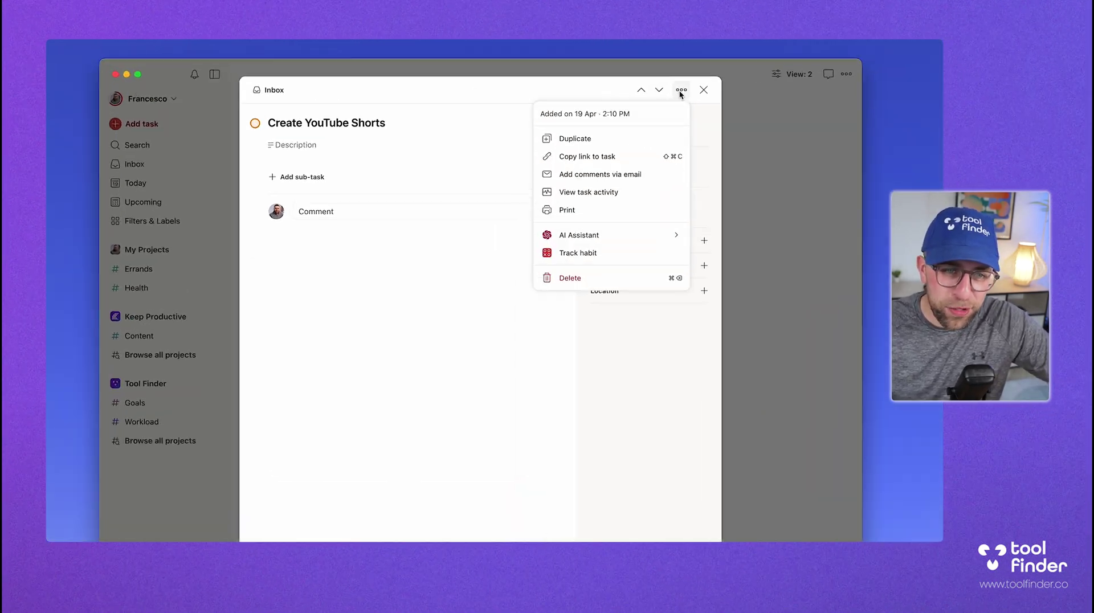
{"action": "mouse_move", "coordinate": [712, 267]}
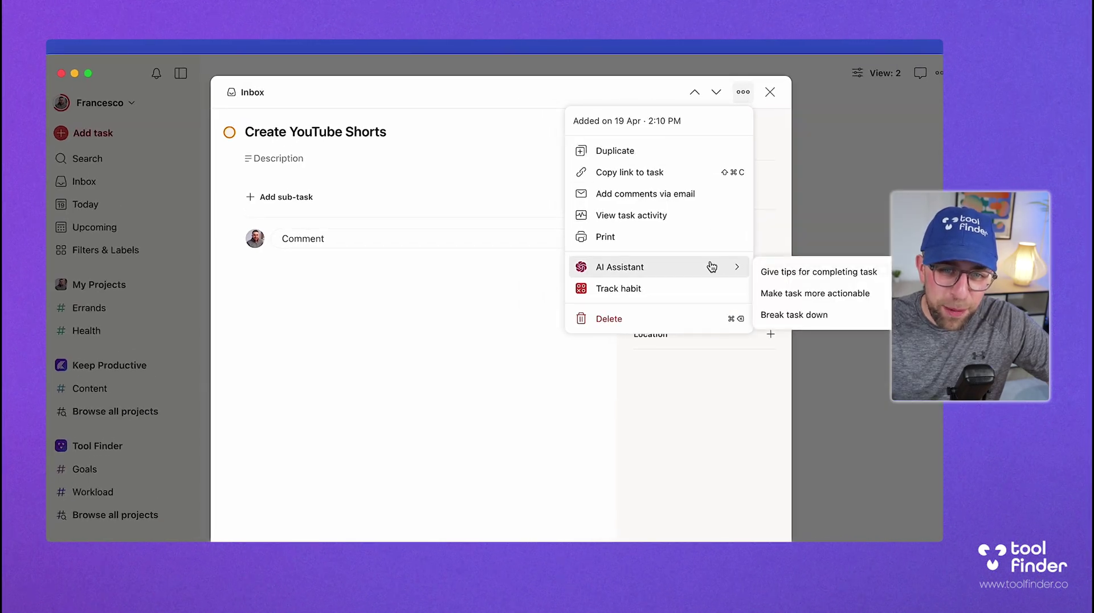
{"action": "left_click", "coordinate": [798, 313]}
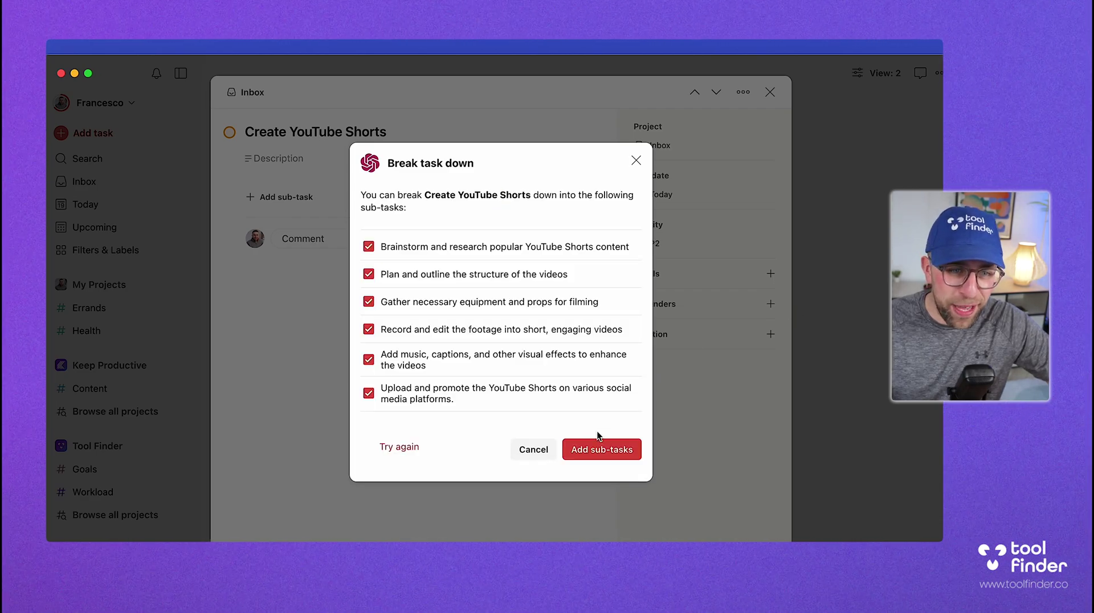
{"action": "left_click", "coordinate": [589, 450]}
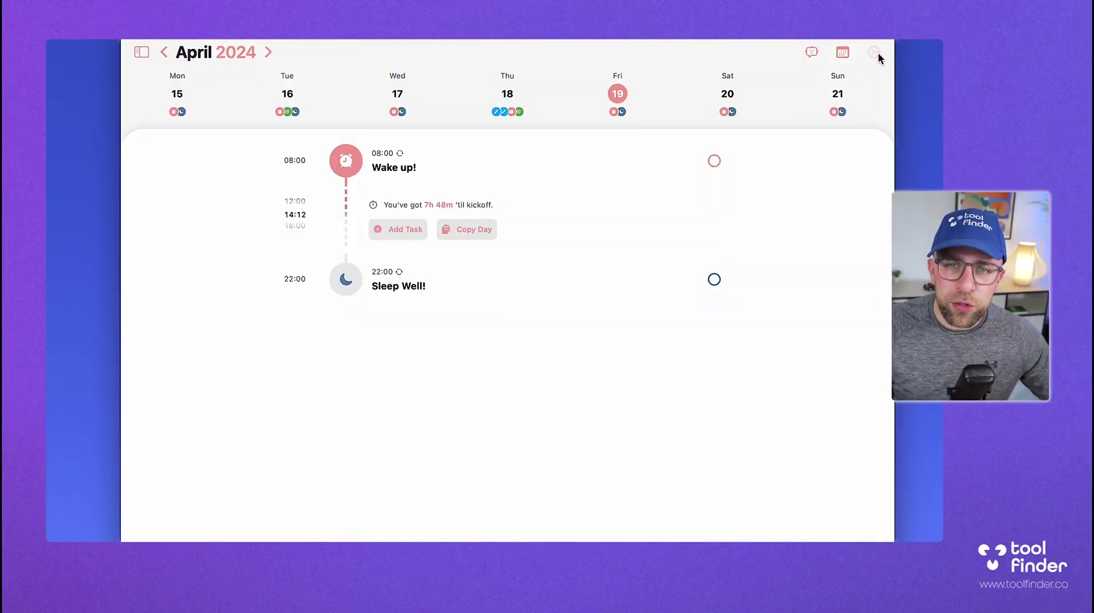
- Review the Structured Pro plan details from the app settings
{"action": "left_click", "coordinate": [875, 52]}
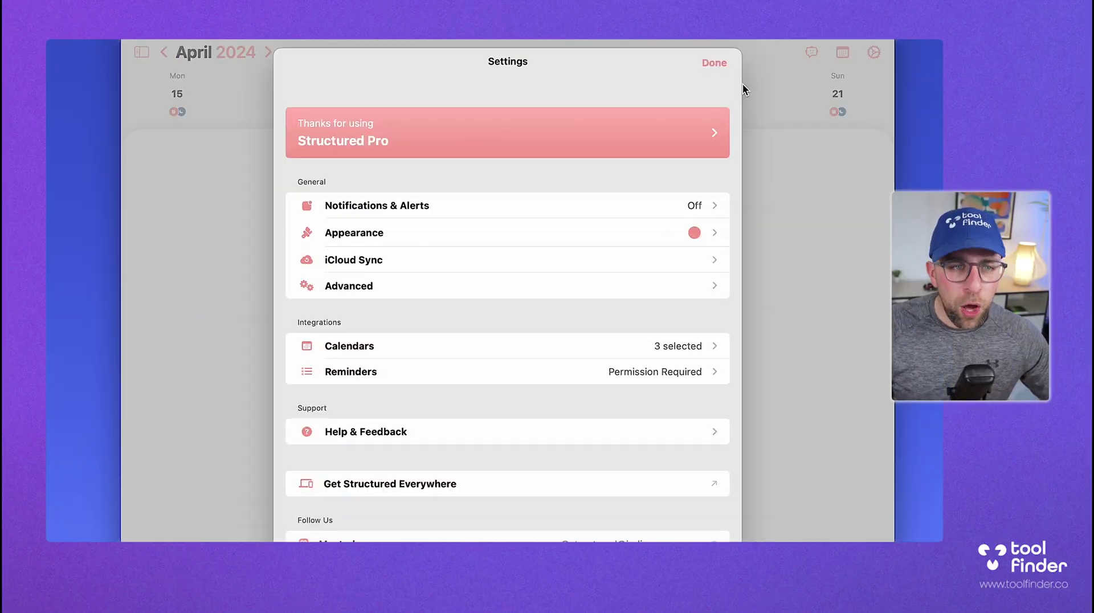
{"action": "left_click", "coordinate": [715, 134]}
{"action": "scroll", "coordinate": [513, 317], "scroll_direction": "down", "scroll_amount": 5}
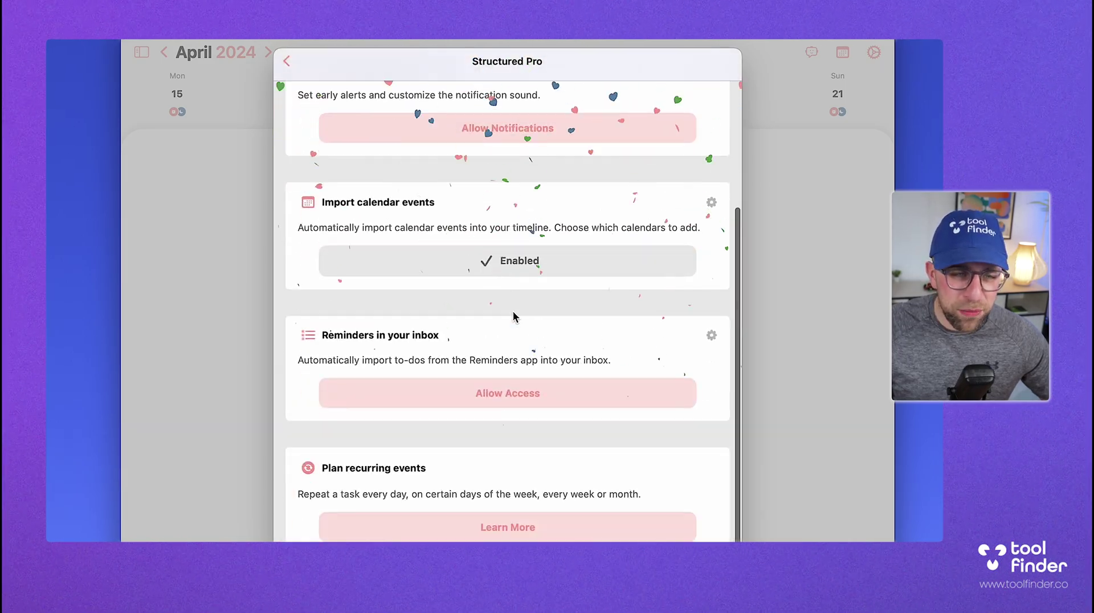
{"action": "scroll", "coordinate": [513, 317], "scroll_direction": "up", "scroll_amount": 5}
{"action": "left_click", "coordinate": [287, 62]}
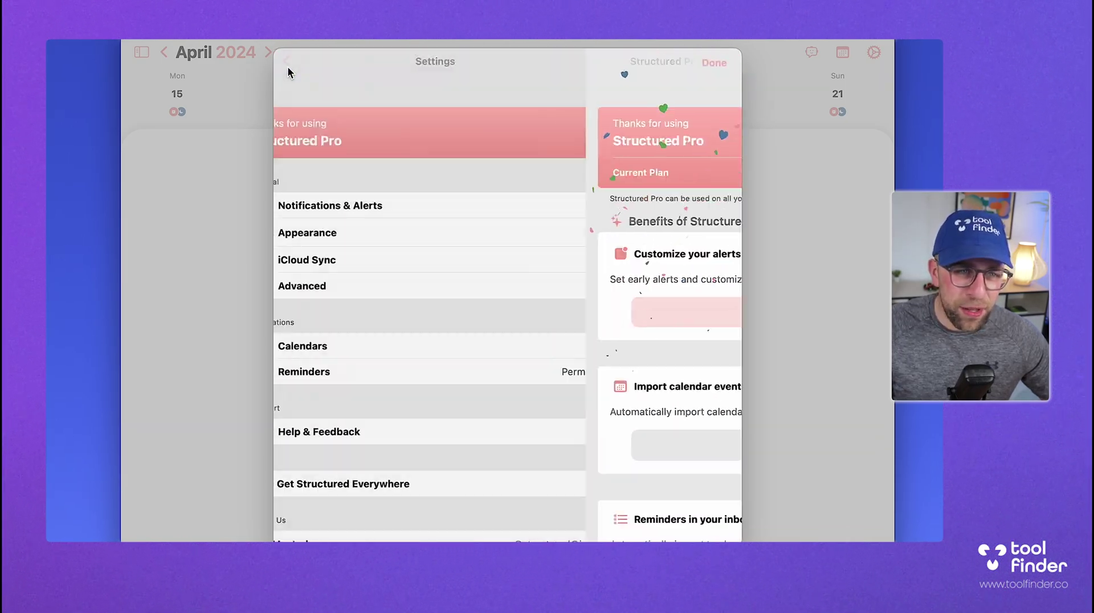
- Close the settings and start a new task with its suggestions showing
{"action": "scroll", "coordinate": [431, 237], "scroll_direction": "down", "scroll_amount": 5}
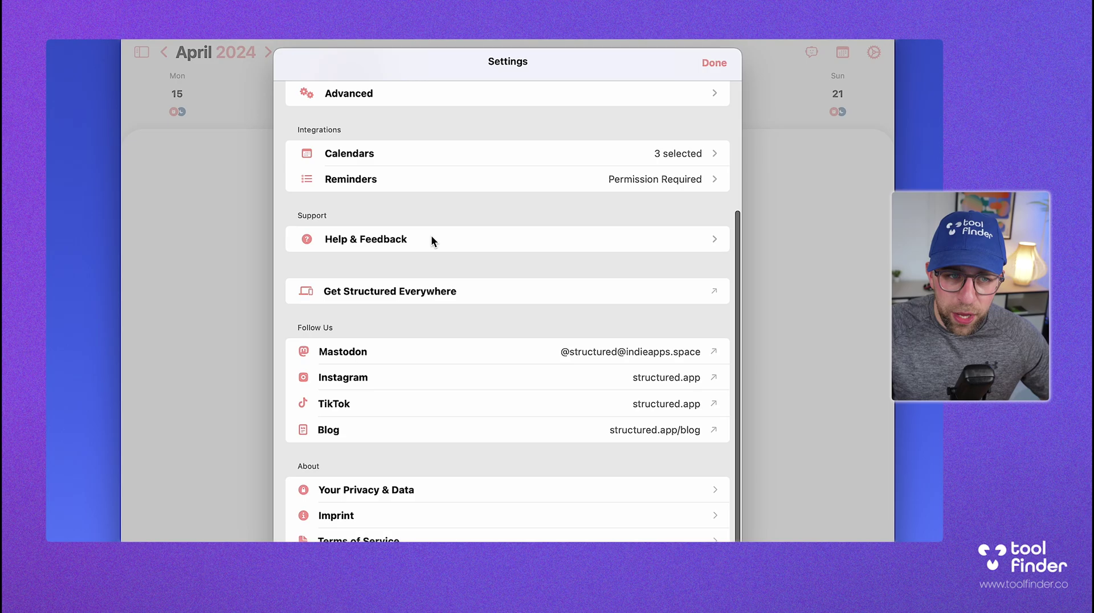
{"action": "scroll", "coordinate": [439, 239], "scroll_direction": "up", "scroll_amount": 5}
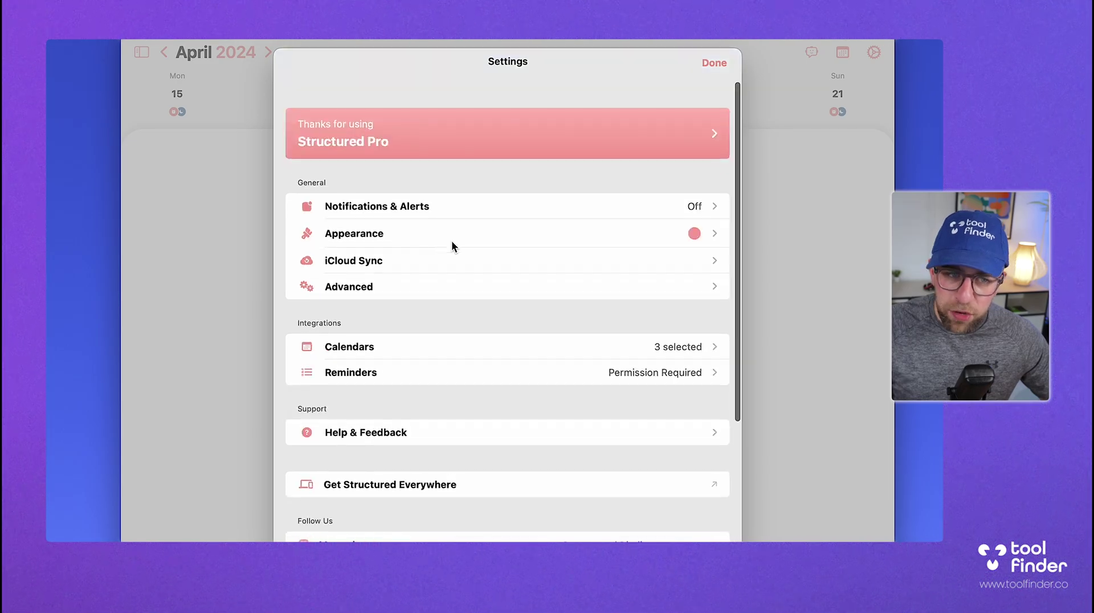
{"action": "left_click", "coordinate": [715, 64]}
{"action": "left_click", "coordinate": [832, 527]}
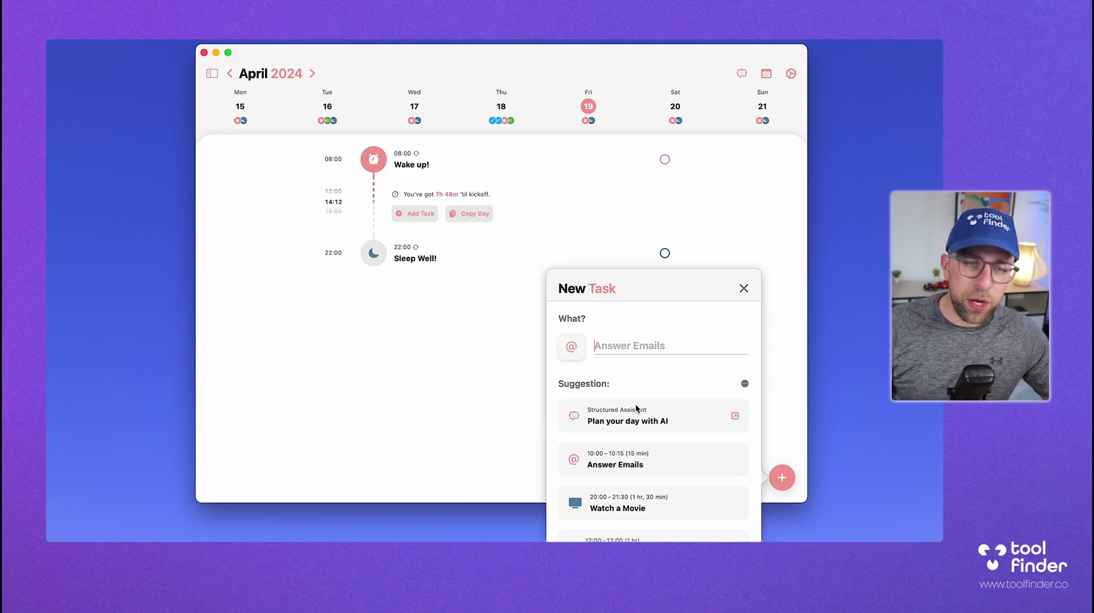
- View Thursday 18's timeline, then go back to Friday 19 April
{"action": "left_click", "coordinate": [503, 103]}
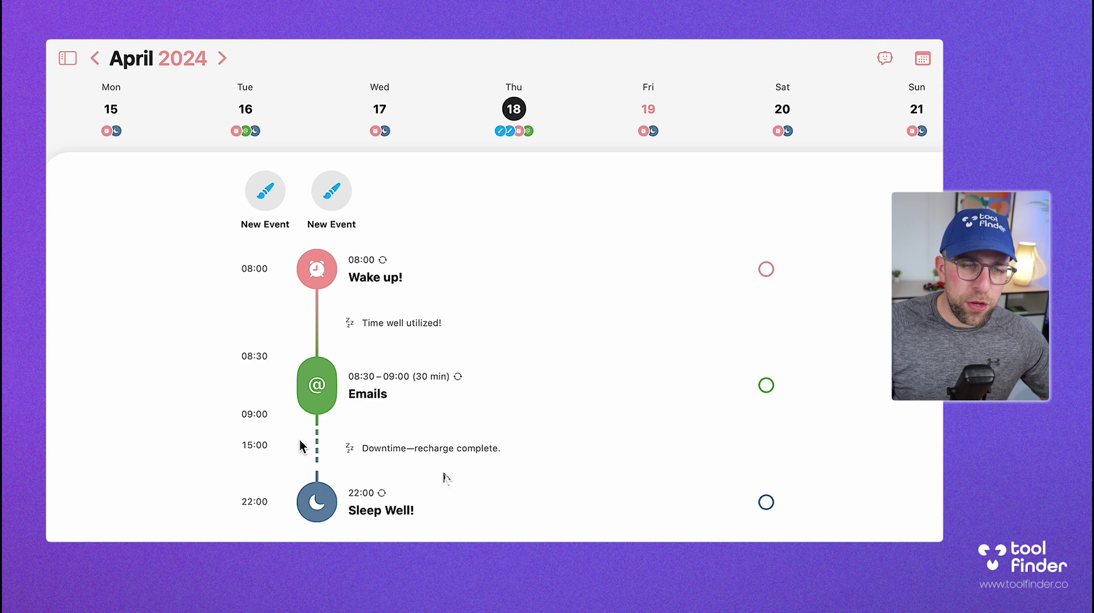
{"action": "left_click", "coordinate": [647, 113]}
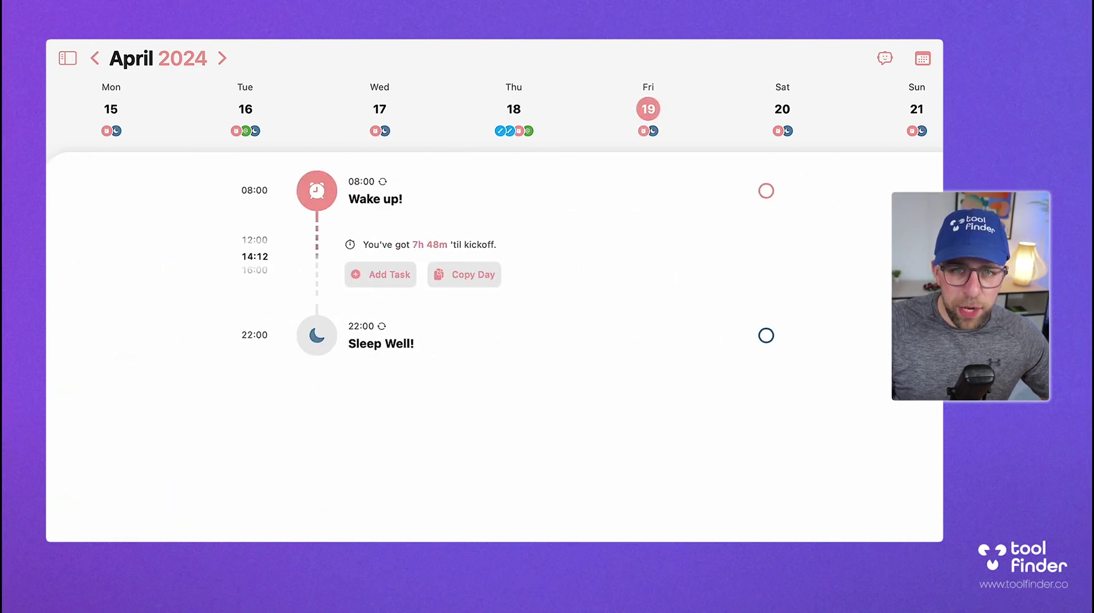
- Open Structured Assistant's 'Plan your day with AI' in keyboard input mode
{"action": "left_click", "coordinate": [885, 59]}
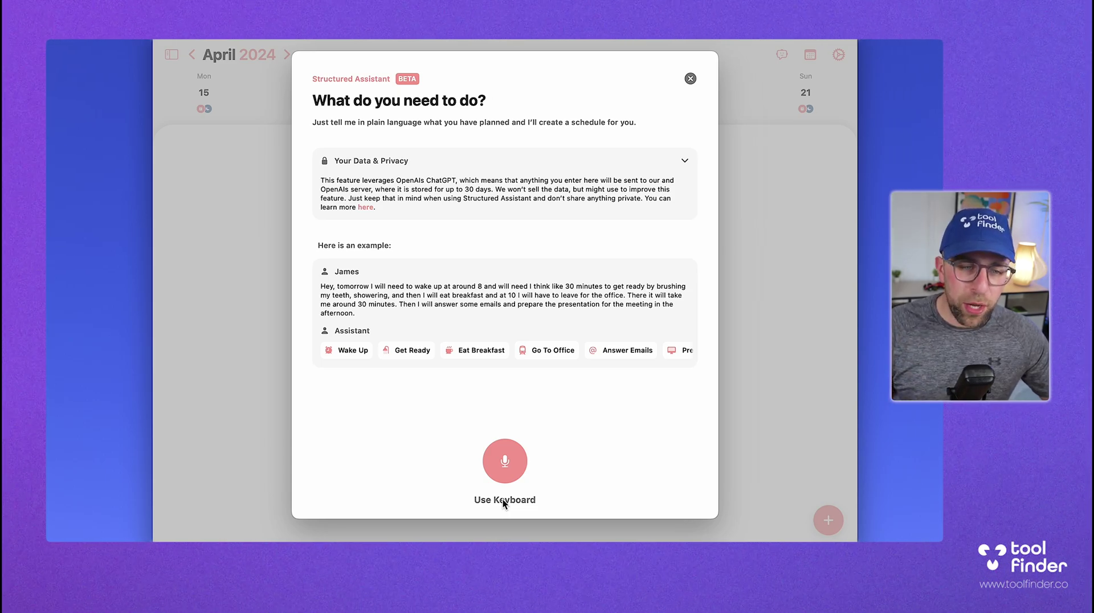
{"action": "left_click", "coordinate": [503, 499]}
- Submit the plan: wake 10am, 30-minute 5KM run at 10:30am, 2 hours of F1 at 11am, 3 hours of work, a beer, bed at 10pm
{"action": "type", "text": "Tomorrow, I want t"}
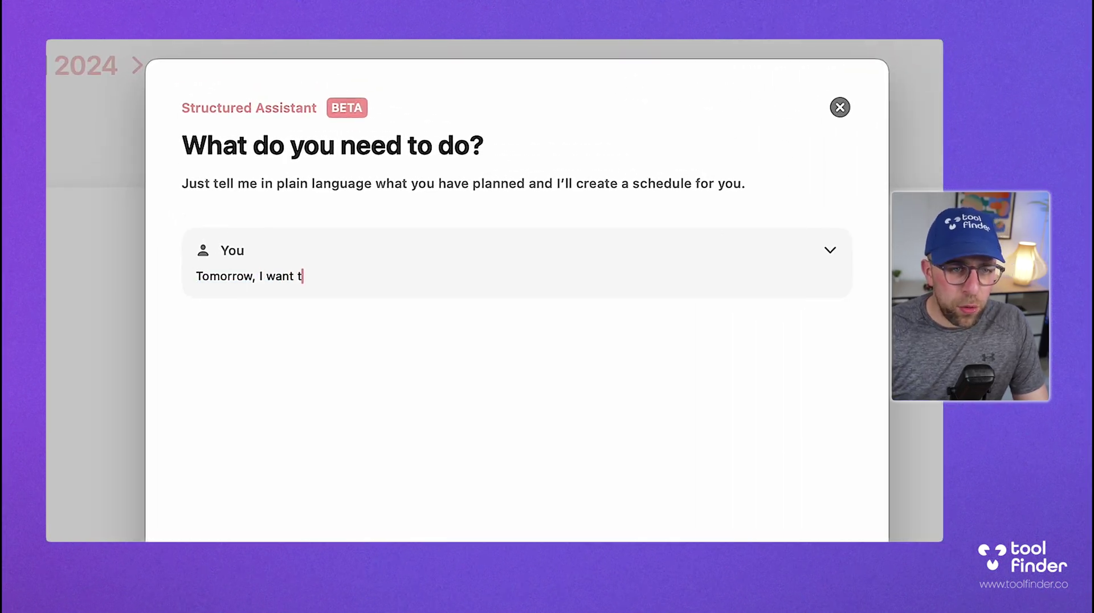
{"action": "type", "text": "o wa"}
{"action": "key", "text": "BackSpace"}
{"action": "type", "text": "wake up at 10am,"}
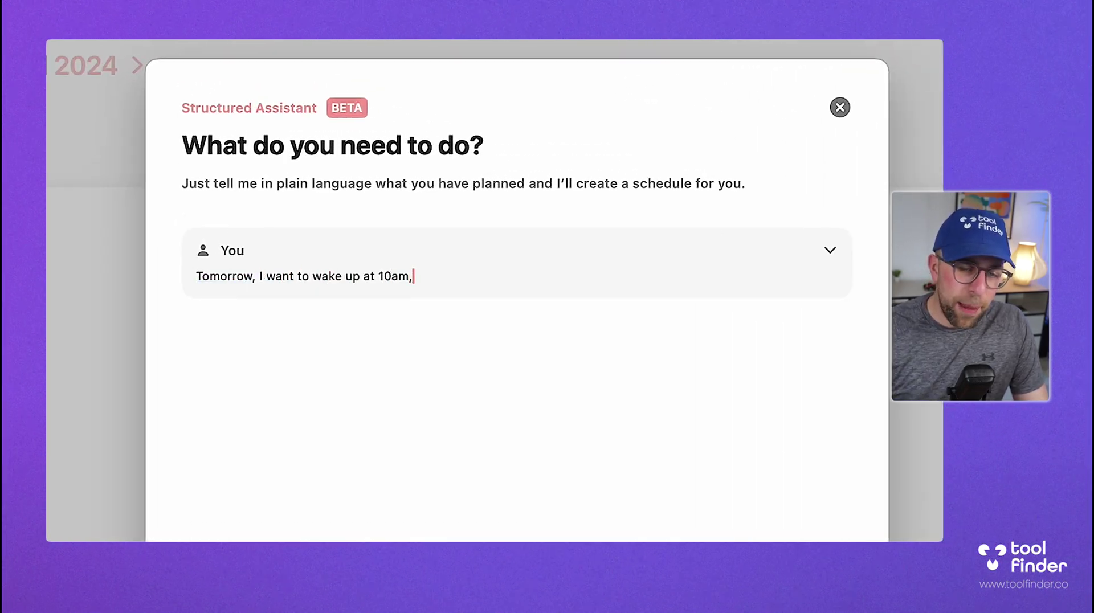
{"action": "type", "text": " I want to"}
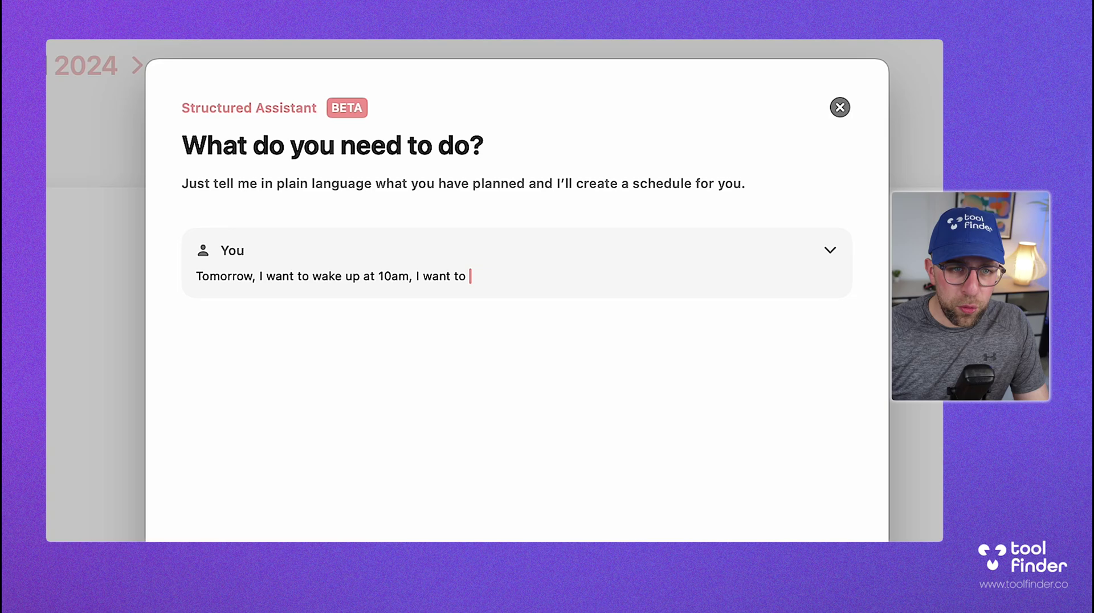
{"action": "type", "text": " go on a 5K"}
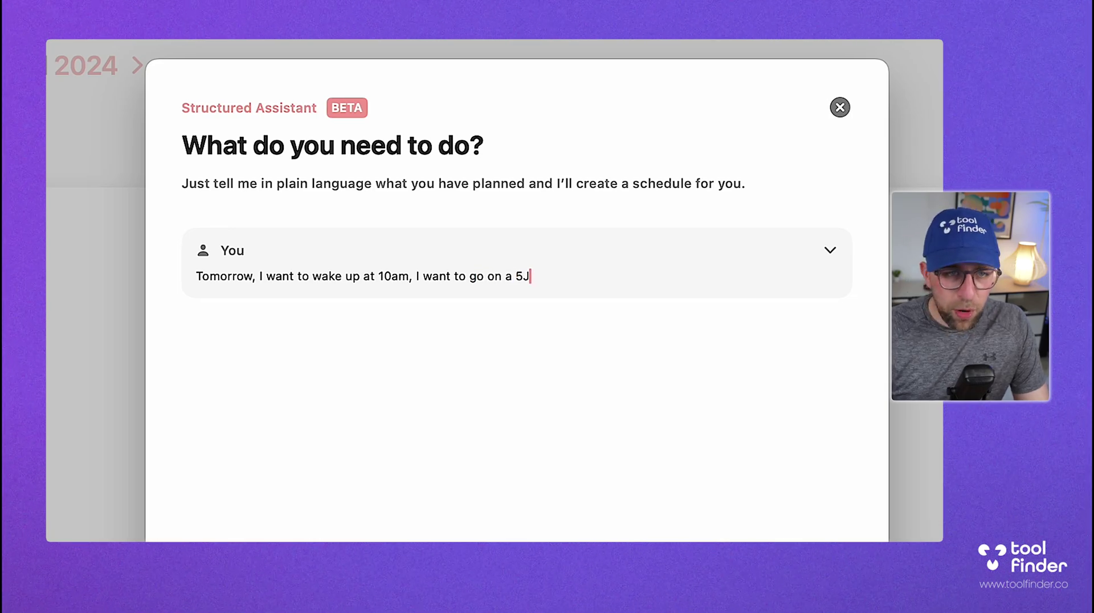
{"action": "type", "text": "M run at 10:30a"}
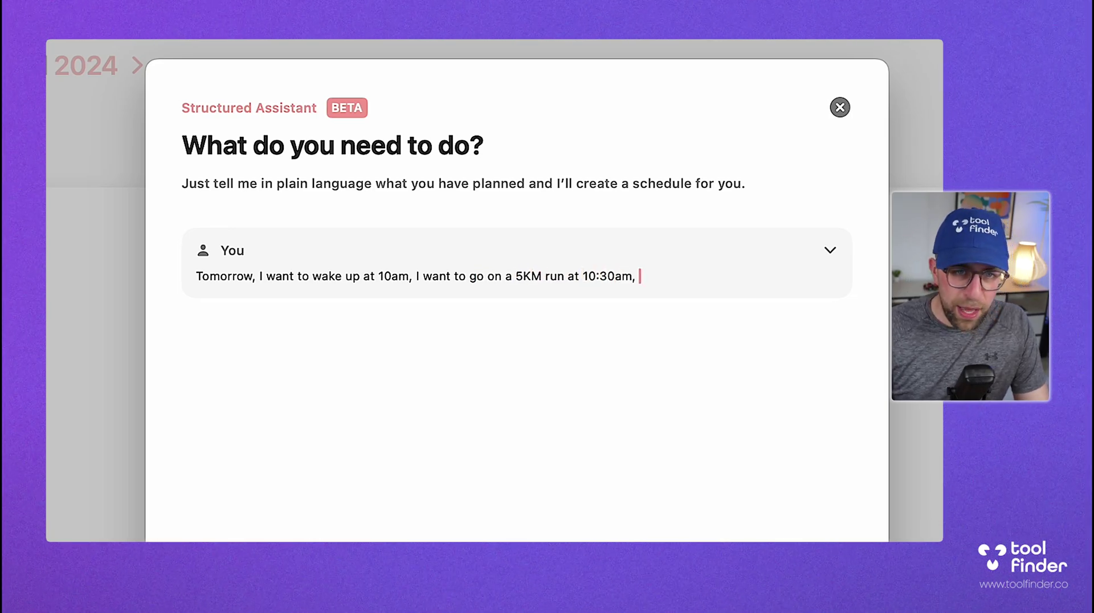
{"action": "type", "text": "m,"}
{"action": "key", "text": "BackSpace"}
{"action": "key", "text": "BackSpace"}
{"action": "type", "text": "for 30 minutes"}
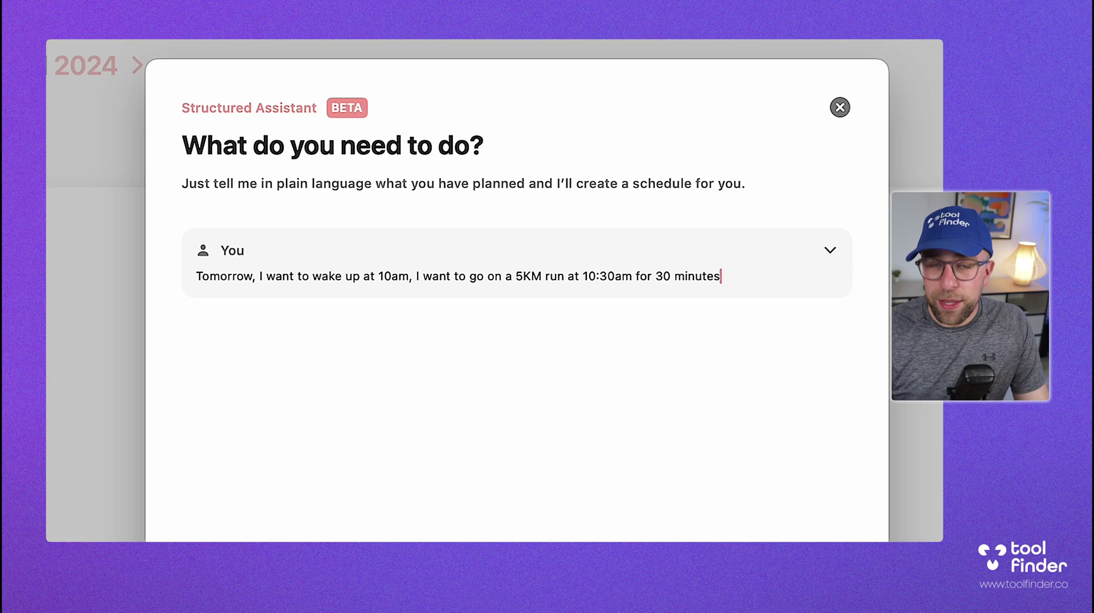
{"action": "type", "text": ", at 11am "}
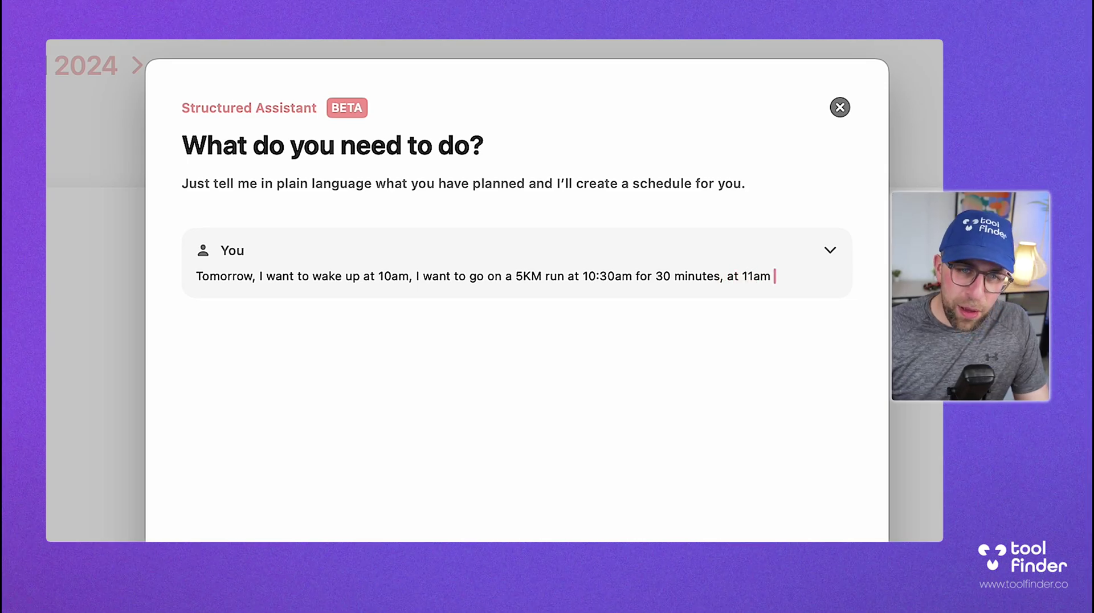
{"action": "type", "text": "I wanted to watch F"}
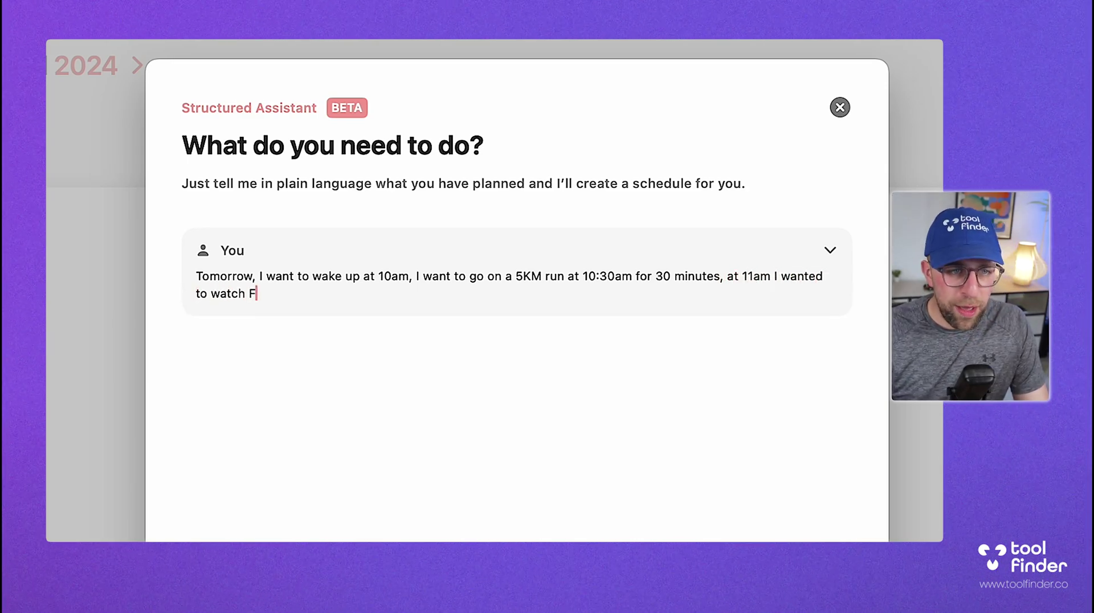
{"action": "type", "text": "1 for 2 hours"}
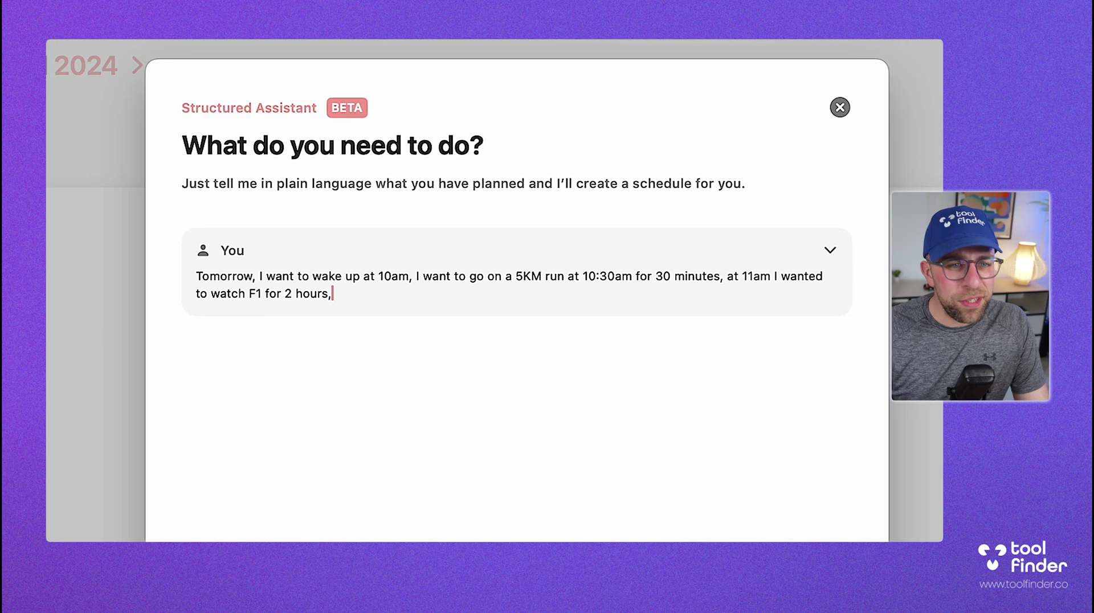
{"action": "type", "text": ", and then "}
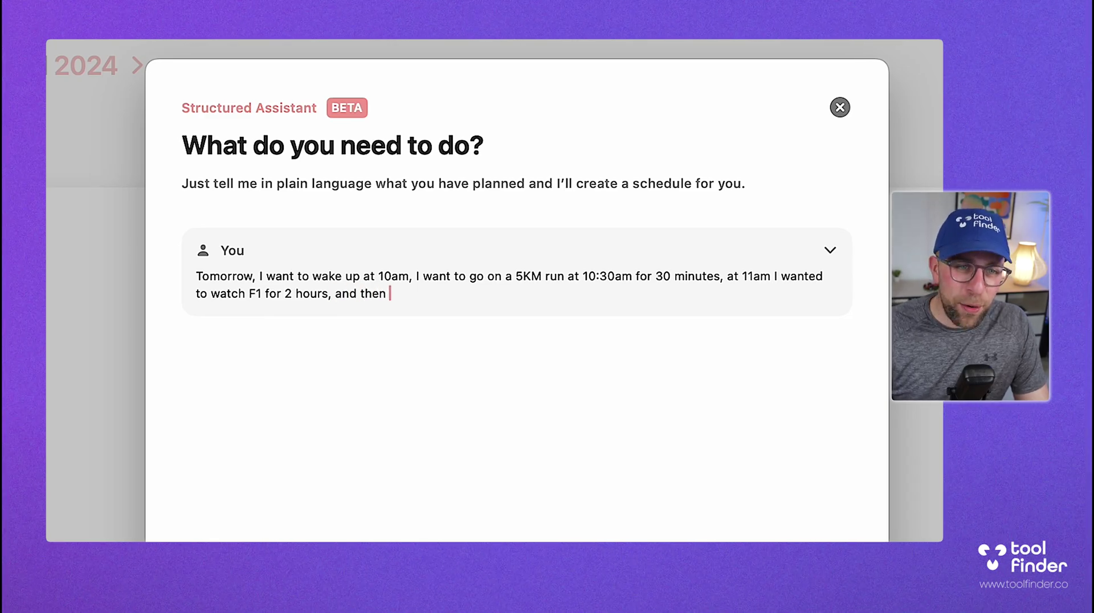
{"action": "type", "text": "work for 3 hours"}
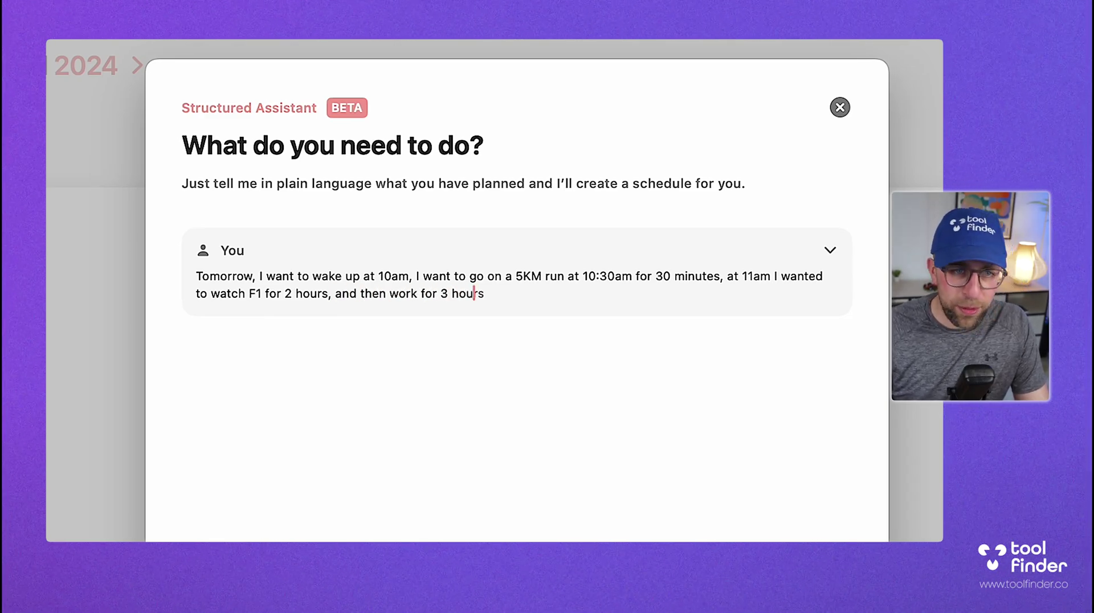
{"action": "type", "text": " in the afternoon fro"}
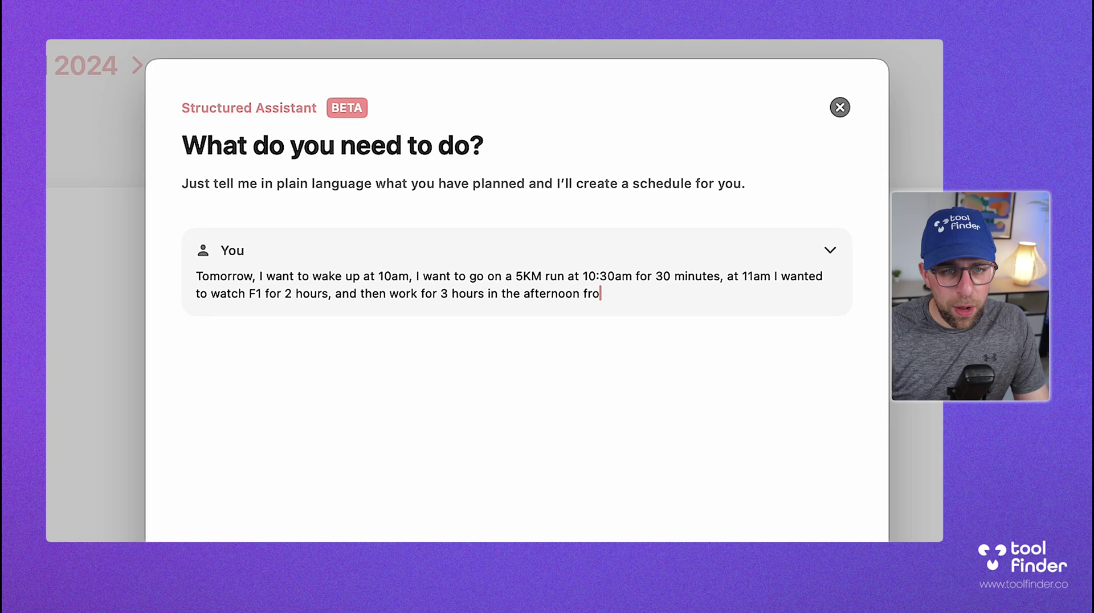
{"action": "key", "text": "BackSpace"}
{"action": "key", "text": "BackSpace"}
{"action": "key", "text": "BackSpace"}
{"action": "type", "text": "at 14:30p."}
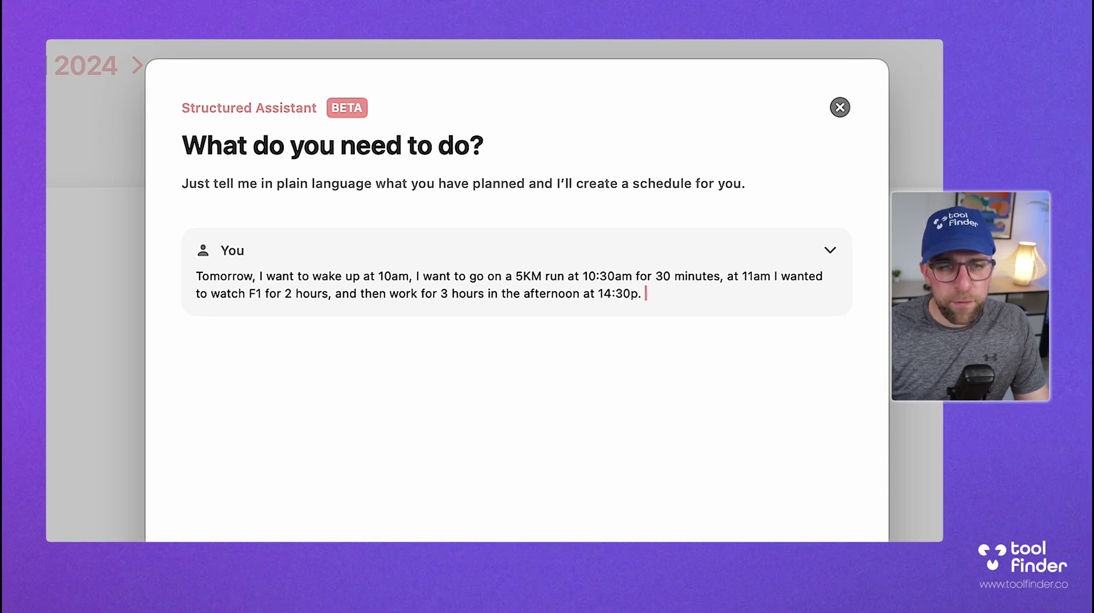
{"action": "type", "text": " Finish the day with a "}
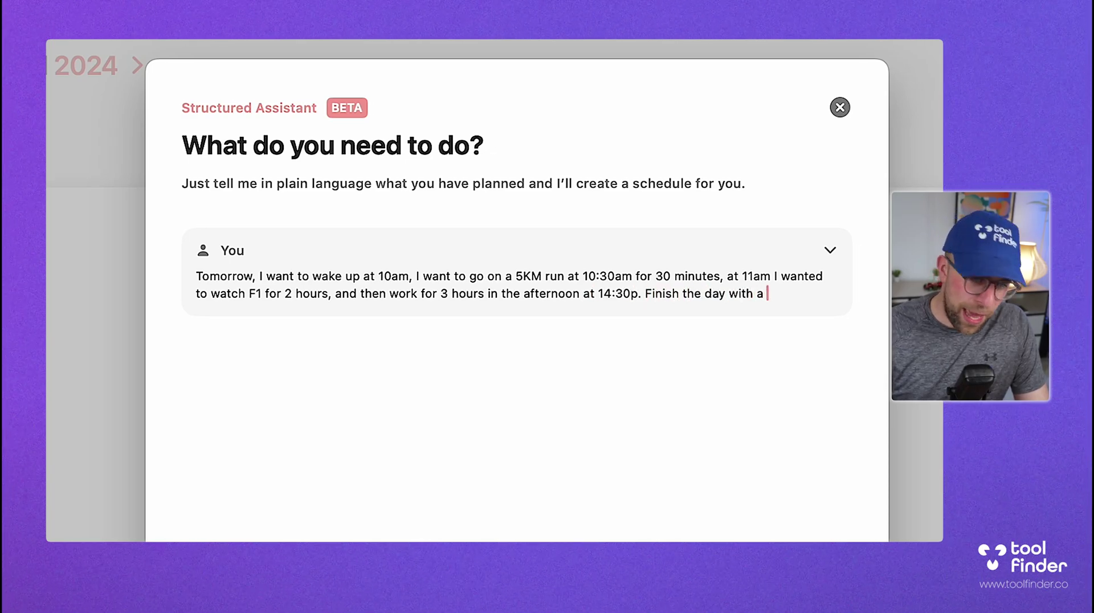
{"action": "type", "text": "beer at 7pm for 2 hours."}
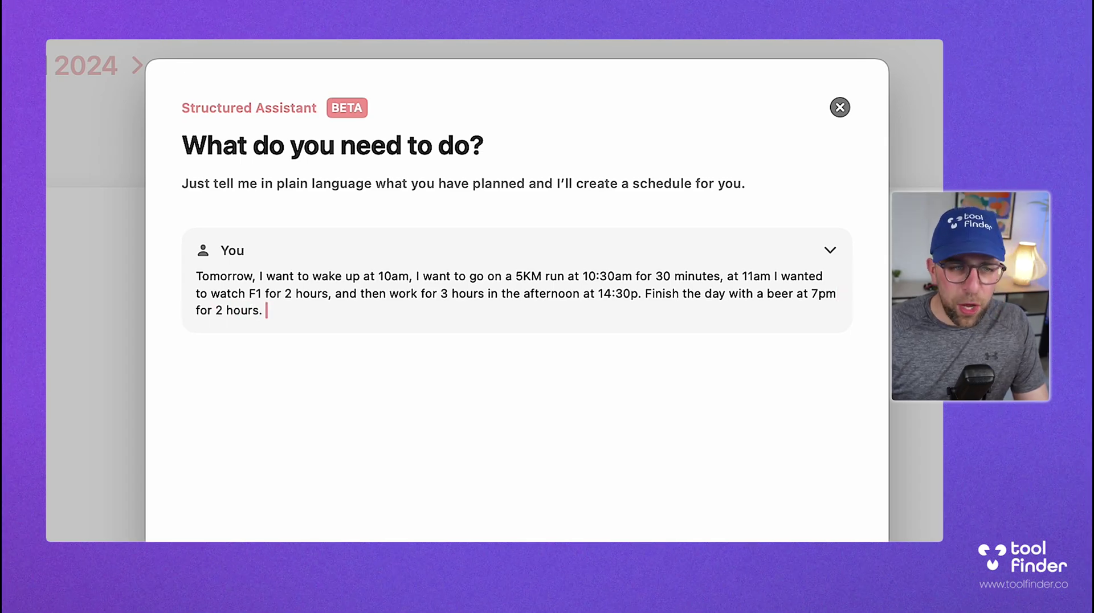
{"action": "type", "text": " and go to bed at 10pm"}
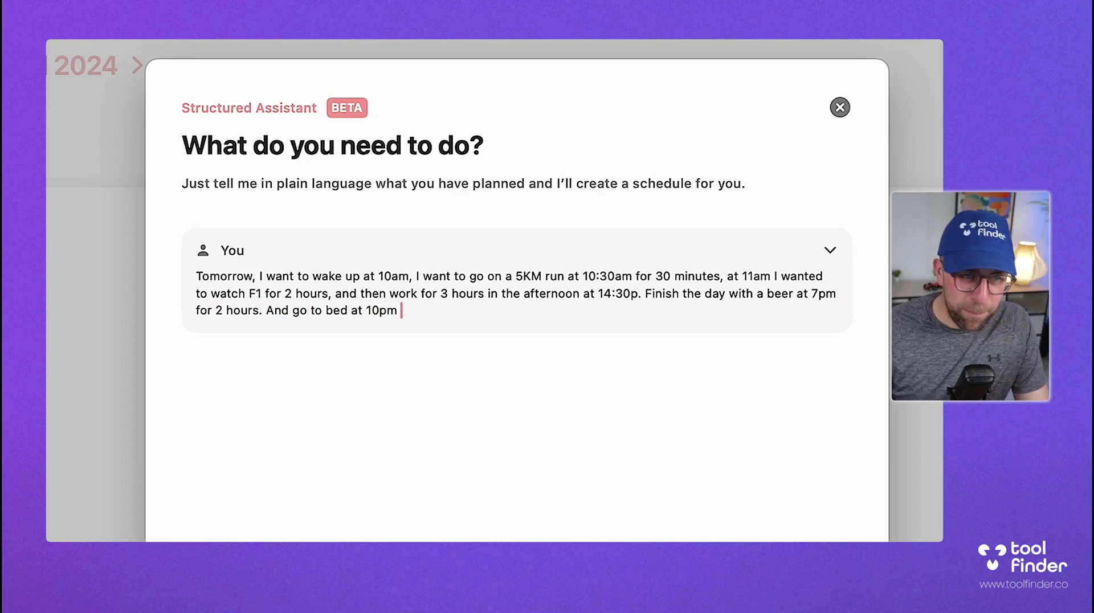
{"action": "key", "text": "Return"}
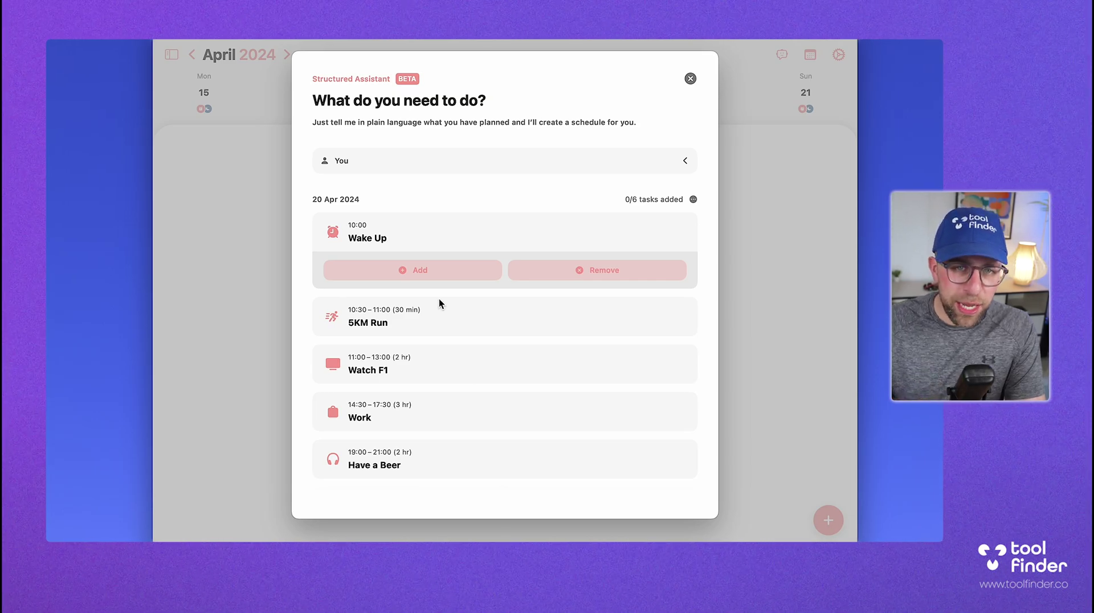
- Add the Wake Up, 5KM Run and Watch F1 suggestions to the schedule
{"action": "left_click", "coordinate": [429, 269]}
{"action": "left_click", "coordinate": [421, 311]}
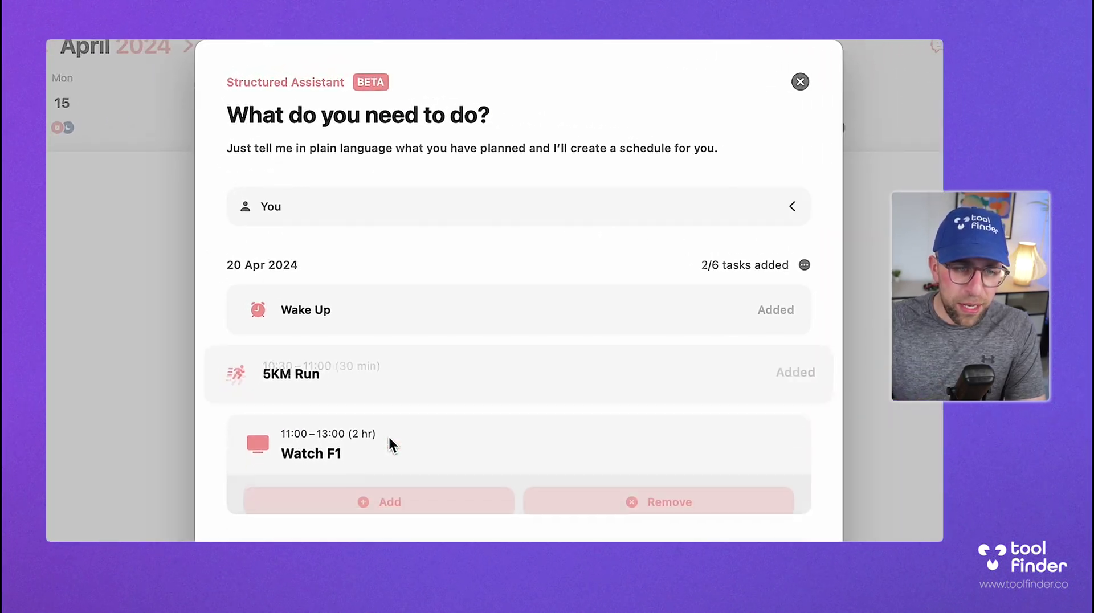
{"action": "left_click", "coordinate": [379, 502]}
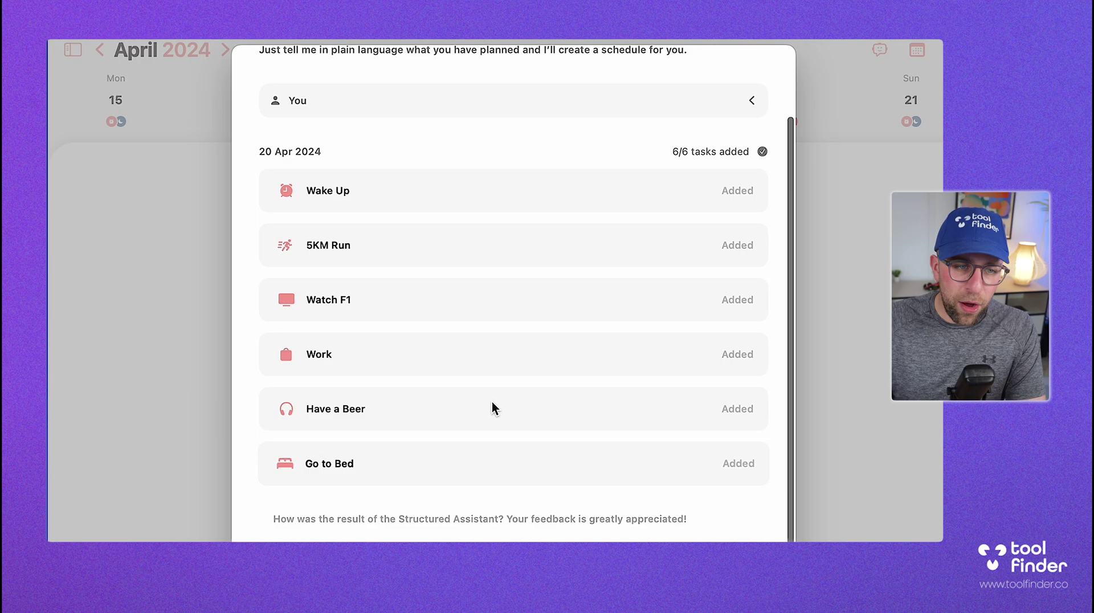
- Close the assistant and show Saturday 20 April's timeline with the new tasks
{"action": "left_click", "coordinate": [569, 482]}
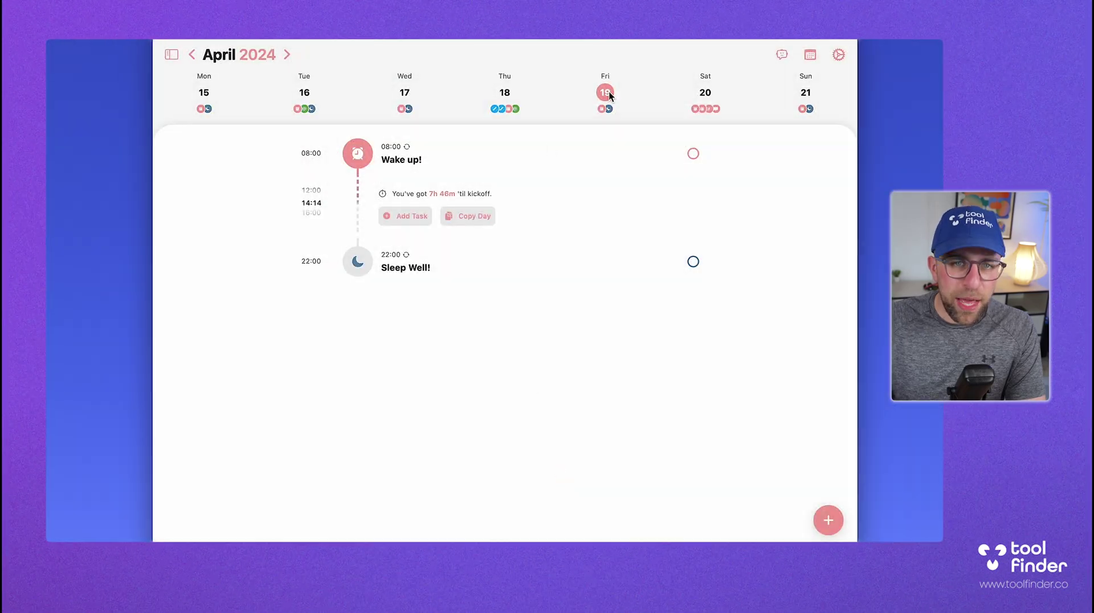
{"action": "left_click", "coordinate": [706, 92]}
{"action": "scroll", "coordinate": [616, 300], "scroll_direction": "down", "scroll_amount": 5}
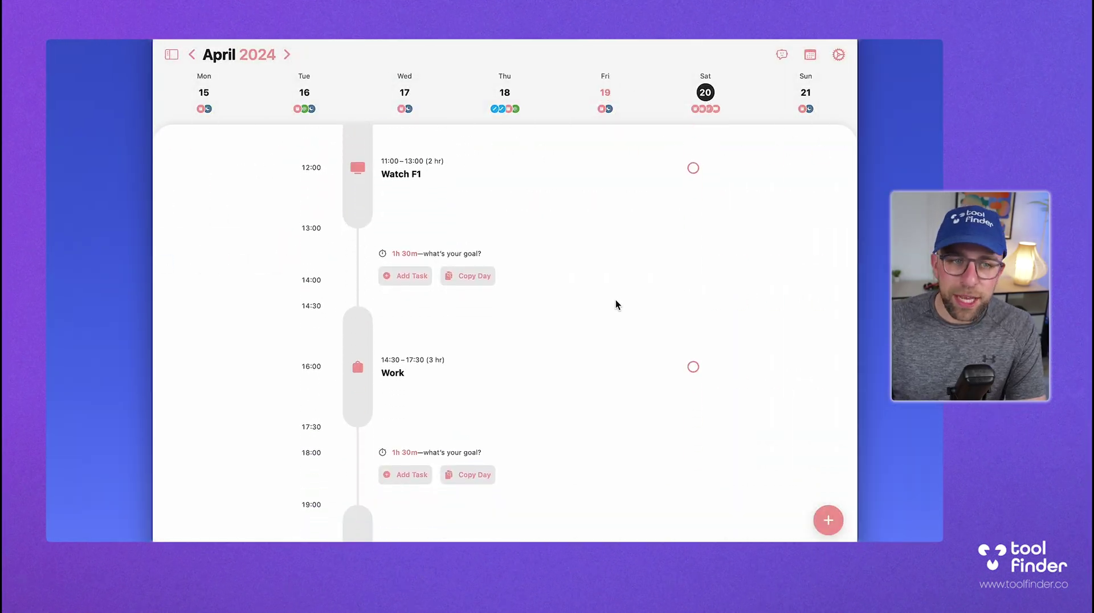
{"action": "scroll", "coordinate": [616, 302], "scroll_direction": "up", "scroll_amount": 5}
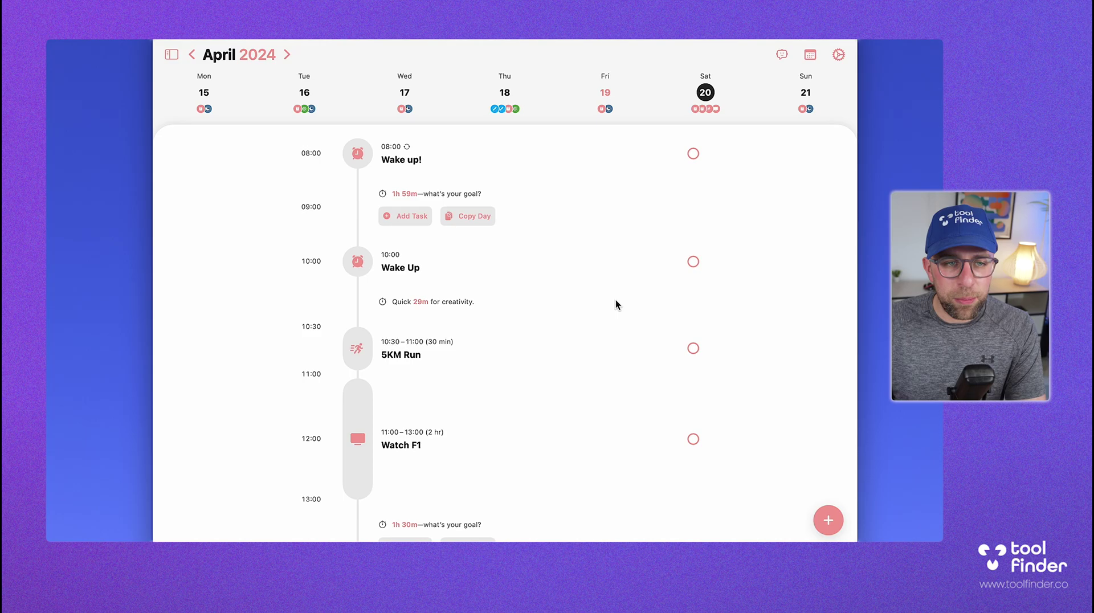
{"action": "scroll", "coordinate": [616, 300], "scroll_direction": "down", "scroll_amount": 10}
{"action": "scroll", "coordinate": [616, 300], "scroll_direction": "up", "scroll_amount": 10}
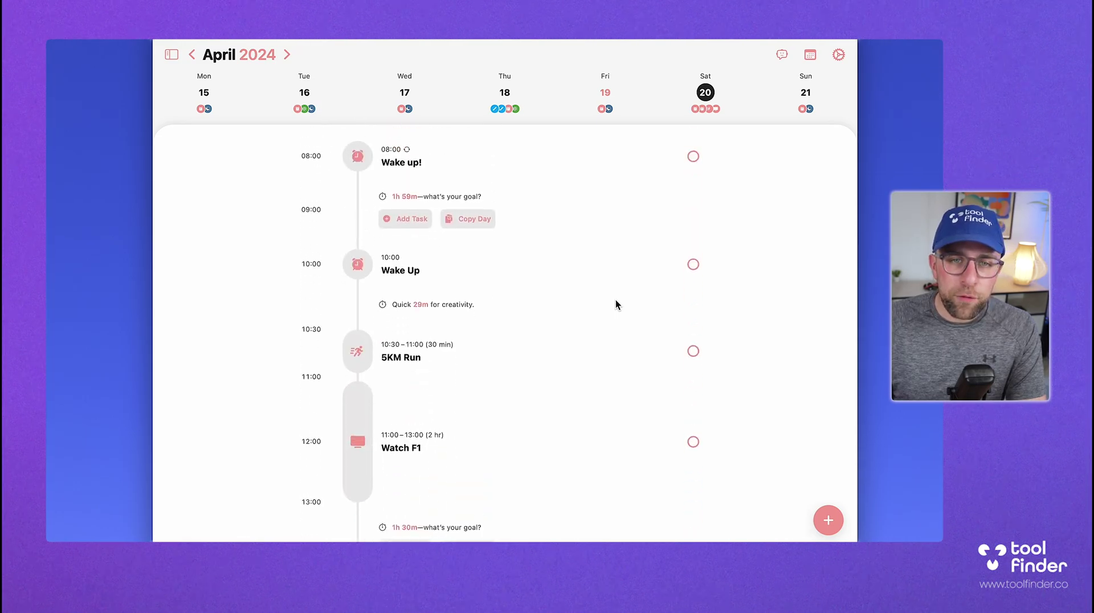
- Dismiss the New Task panel and scroll Saturday's timeline down to Work, 14:30–17:30
{"action": "left_click", "coordinate": [829, 520]}
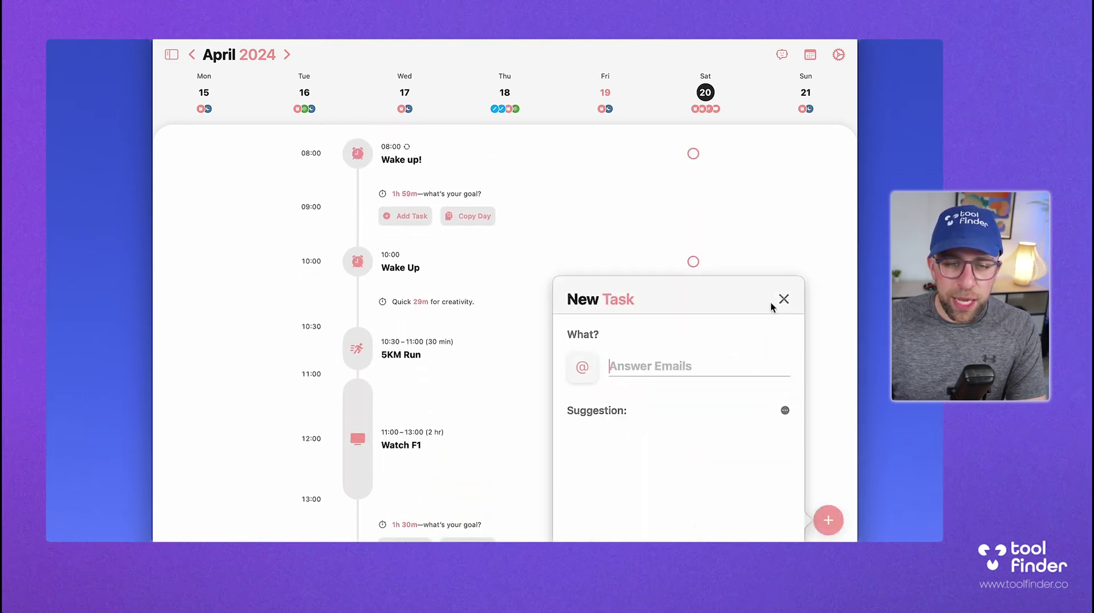
{"action": "left_click", "coordinate": [744, 242]}
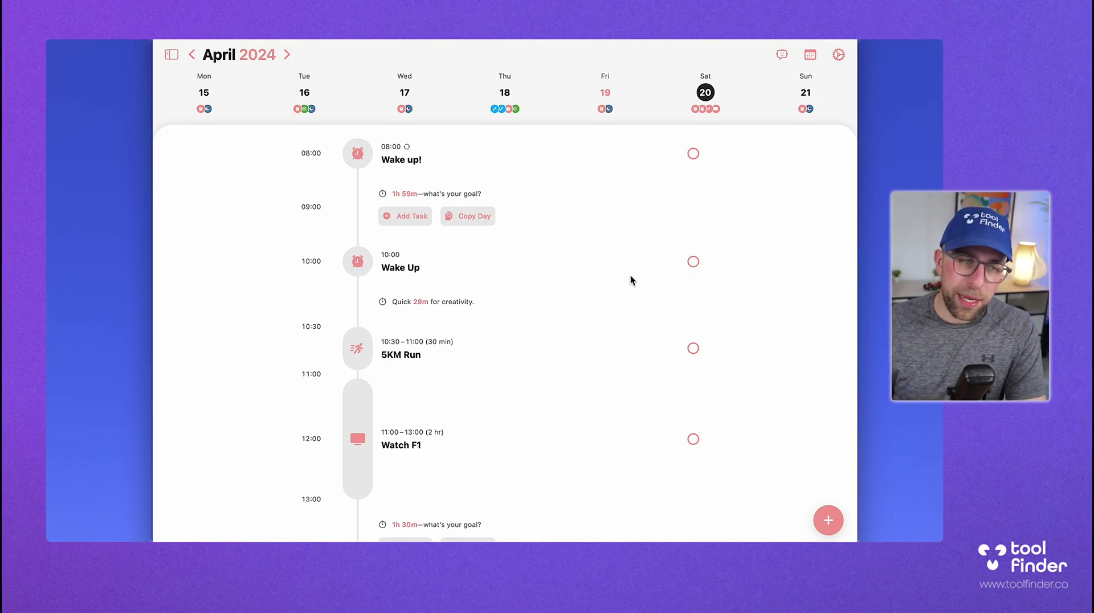
{"action": "scroll", "coordinate": [630, 275], "scroll_direction": "down", "scroll_amount": 1}
{"action": "scroll", "coordinate": [631, 277], "scroll_direction": "down", "scroll_amount": 3}
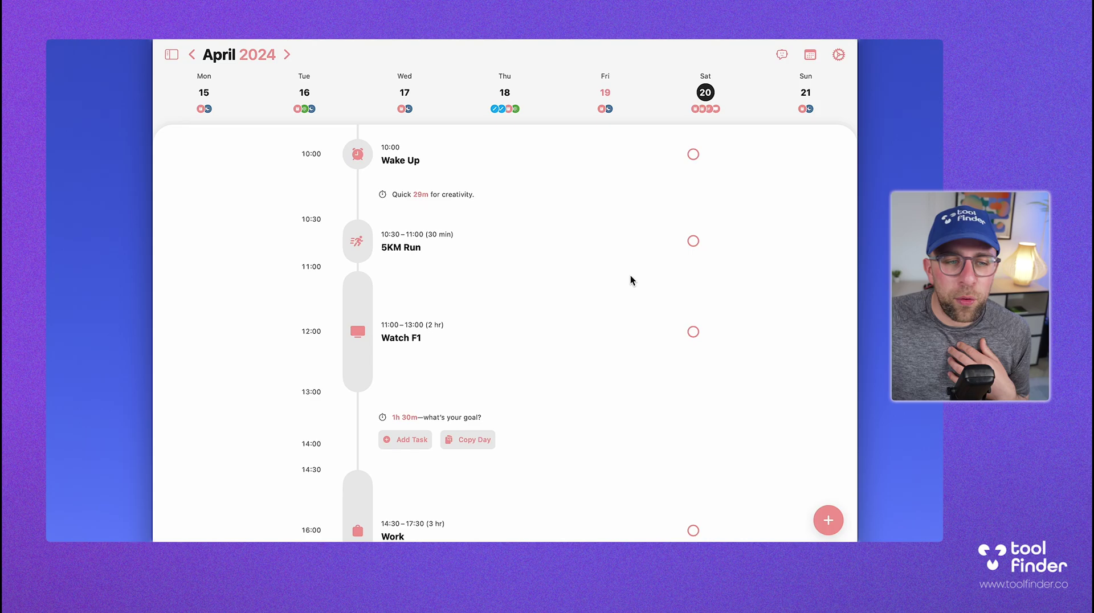
{"action": "scroll", "coordinate": [630, 276], "scroll_direction": "down", "scroll_amount": 1}
{"action": "scroll", "coordinate": [631, 280], "scroll_direction": "down", "scroll_amount": 1}
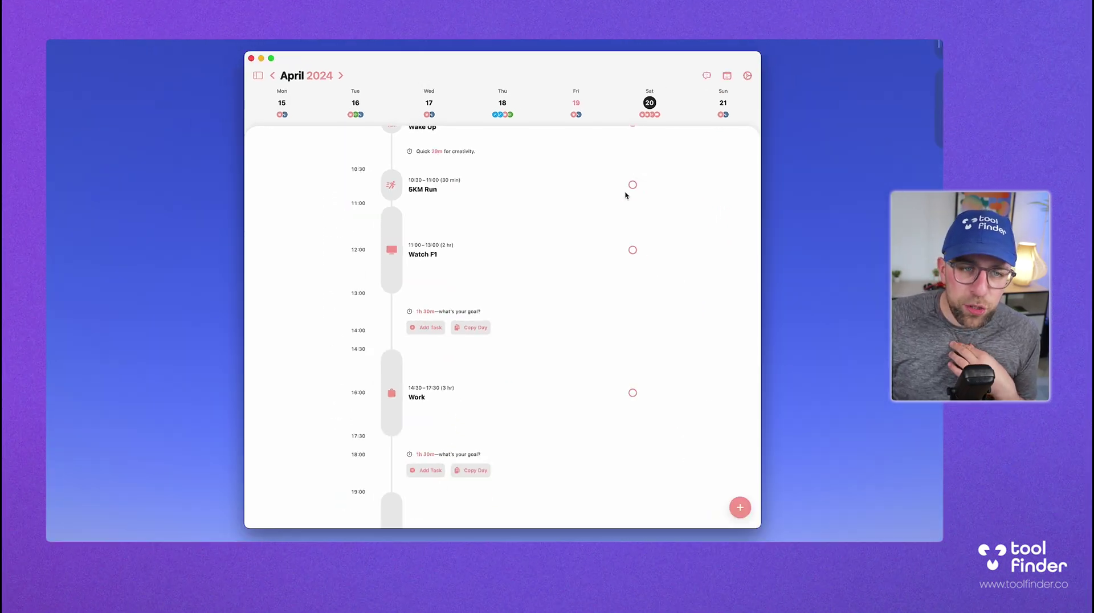
{"action": "scroll", "coordinate": [560, 279], "scroll_direction": "down", "scroll_amount": 1}
{"action": "scroll", "coordinate": [560, 279], "scroll_direction": "up", "scroll_amount": 4}
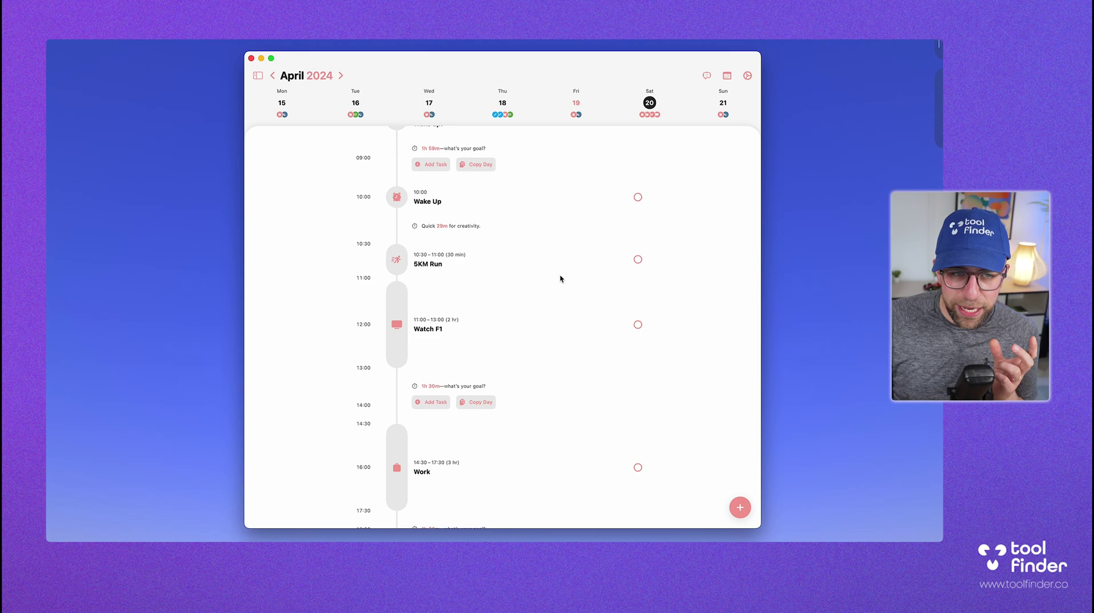
{"action": "scroll", "coordinate": [561, 279], "scroll_direction": "down", "scroll_amount": 5}
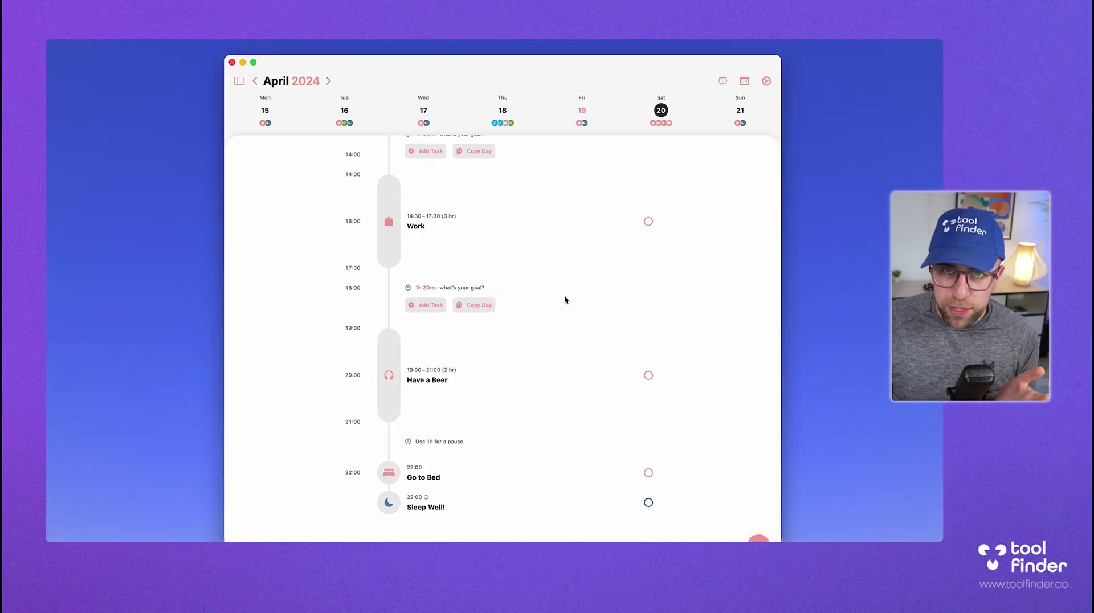
{"action": "scroll", "coordinate": [567, 310], "scroll_direction": "up", "scroll_amount": 2}
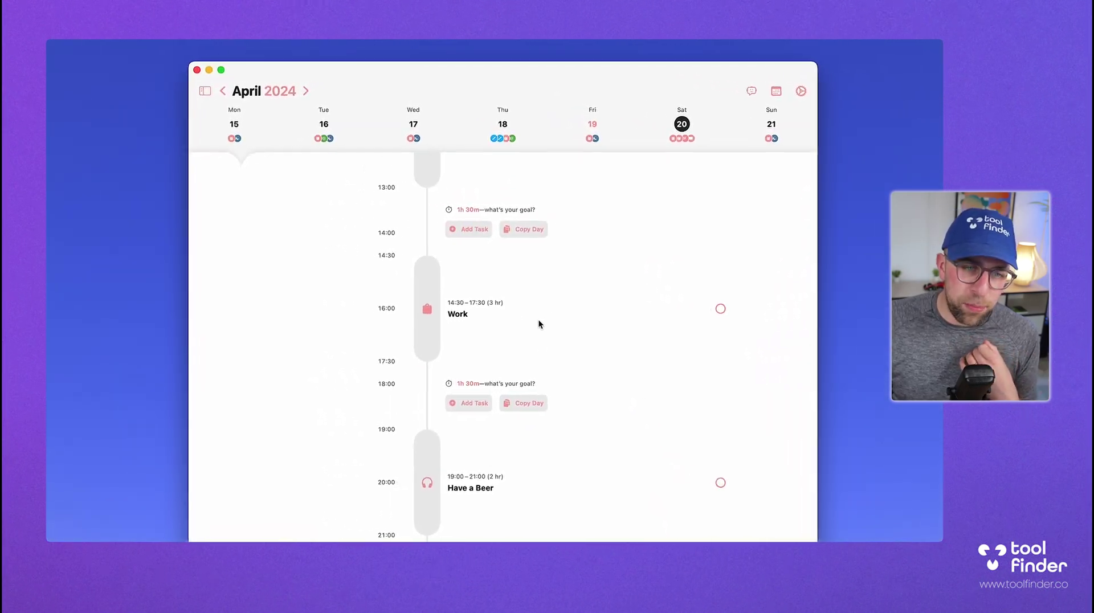
{"action": "scroll", "coordinate": [540, 330], "scroll_direction": "down", "scroll_amount": 2}
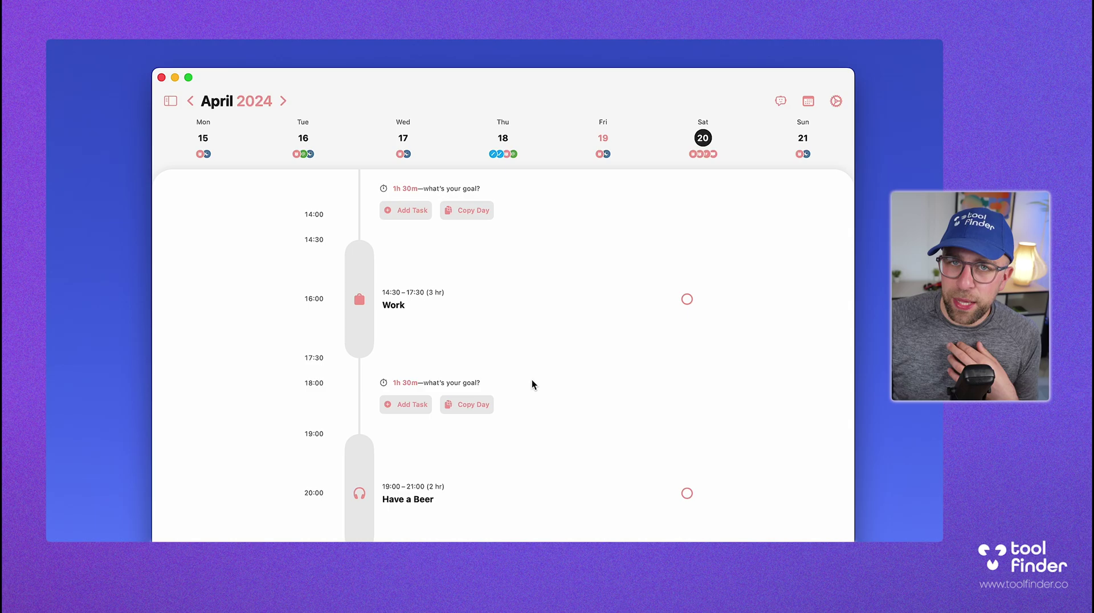